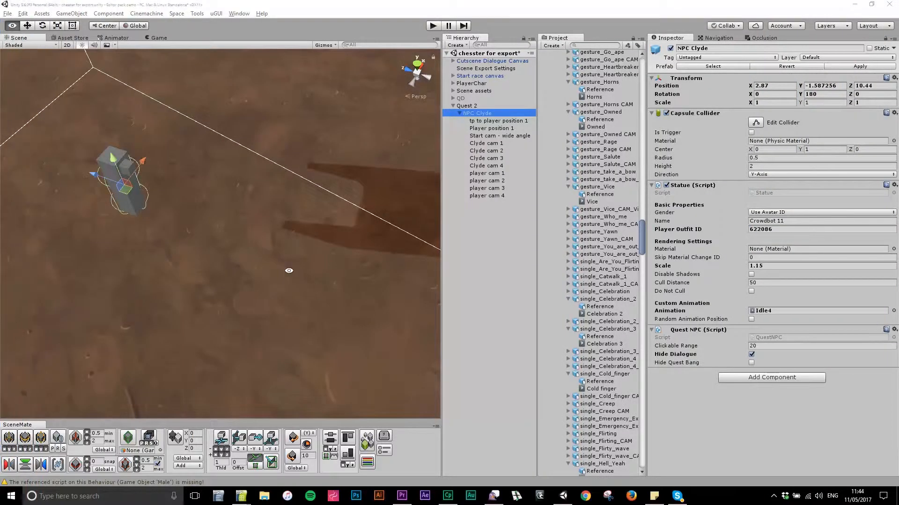
Open the quest canvas of Quest 2 and add a new quest step beside the Clyde needs some help conversation.
left_click(226, 247, "alt")
left_click_drag(283, 293, 227, 319, "alt")
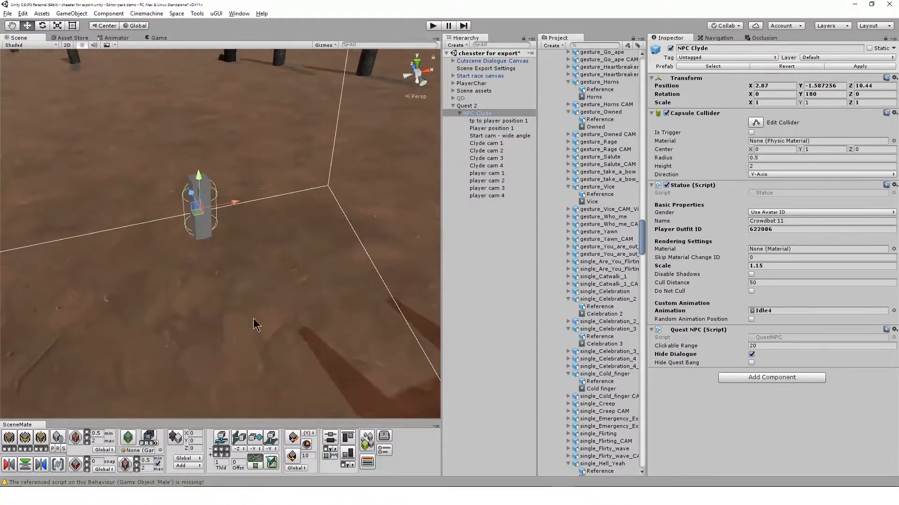
left_click(493, 106)
left_click(754, 219)
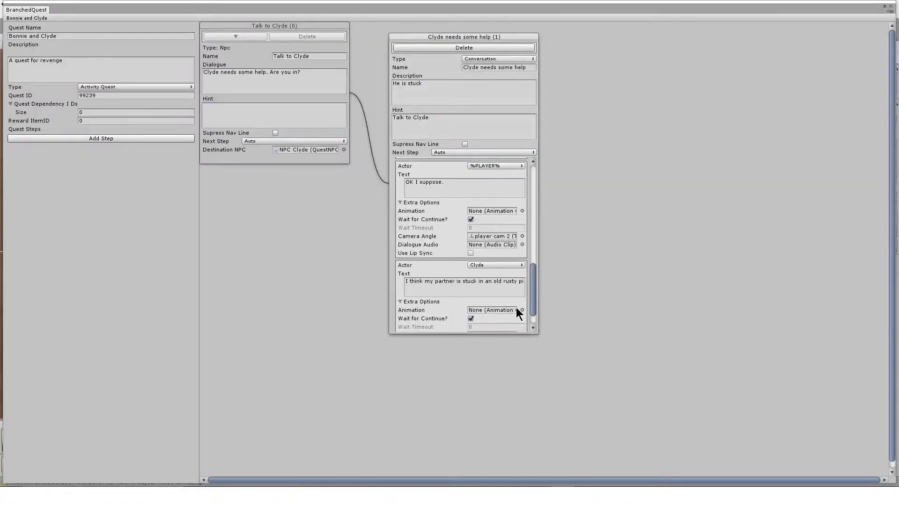
mouse_move(532, 310)
left_mouse_down()
mouse_move(532, 213)
mouse_move(527, 321)
left_mouse_up()
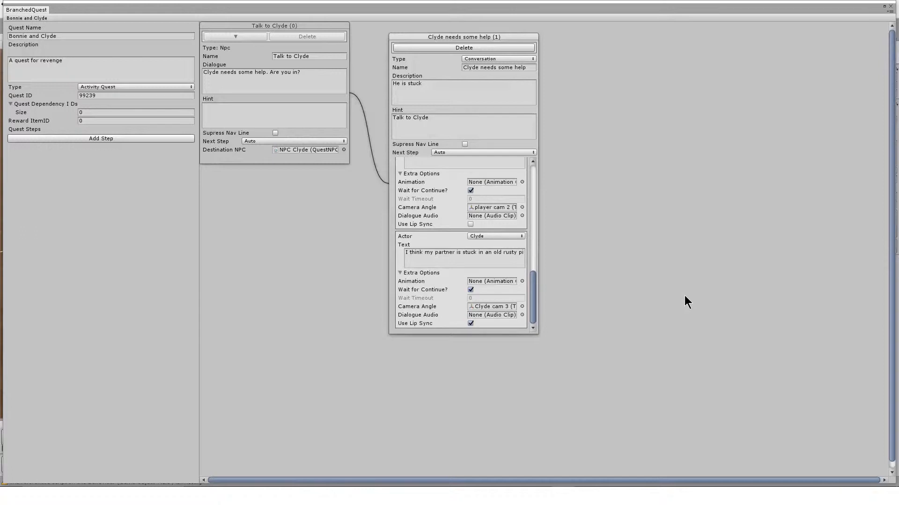
left_click(150, 139)
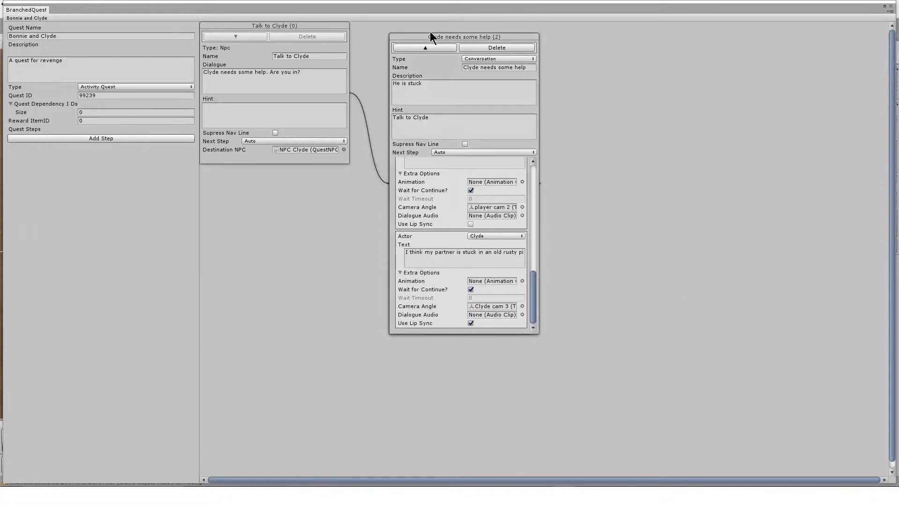
left_click_drag(430, 35, 626, 43)
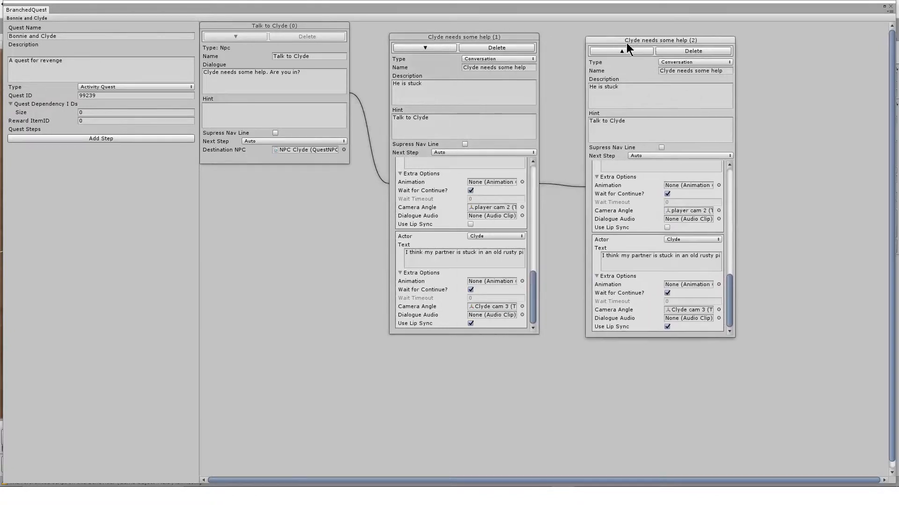
Set the new quest step's type to Visit Location and name it "Find Bonnie".
left_click(676, 62)
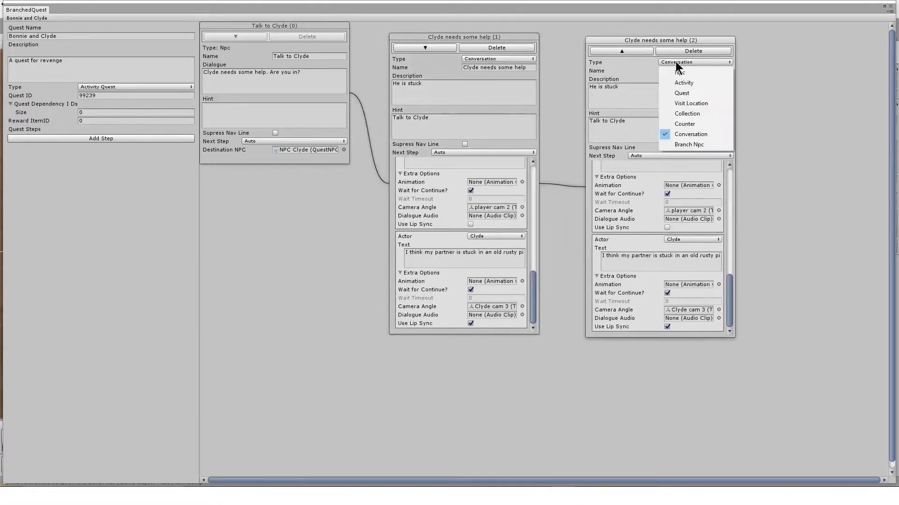
left_click(720, 104)
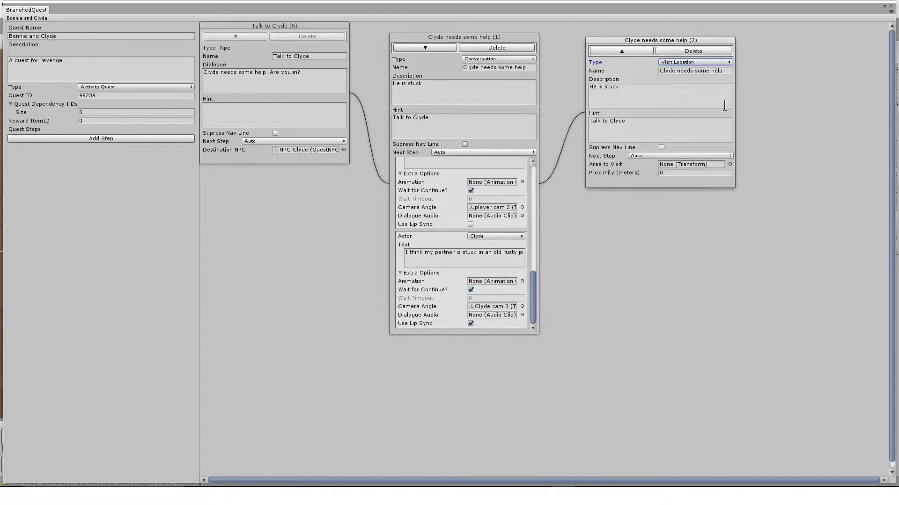
double_click(710, 72)
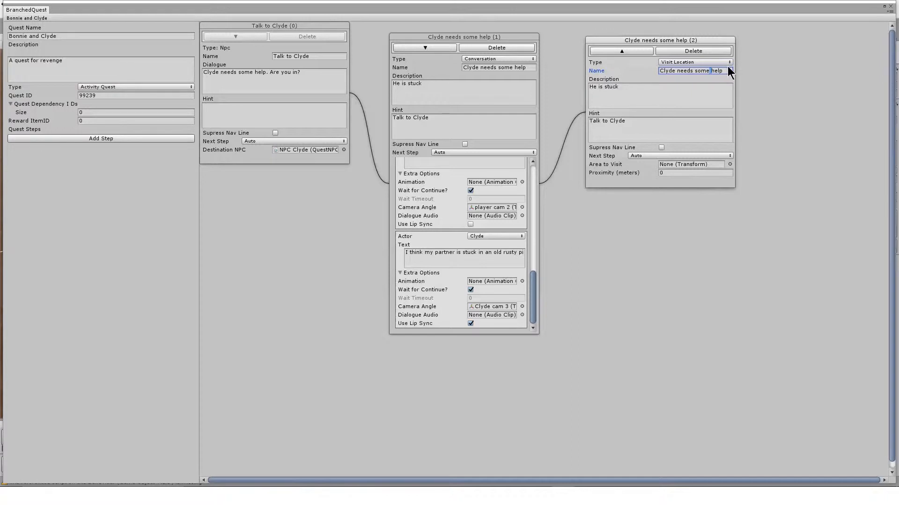
left_click(726, 62)
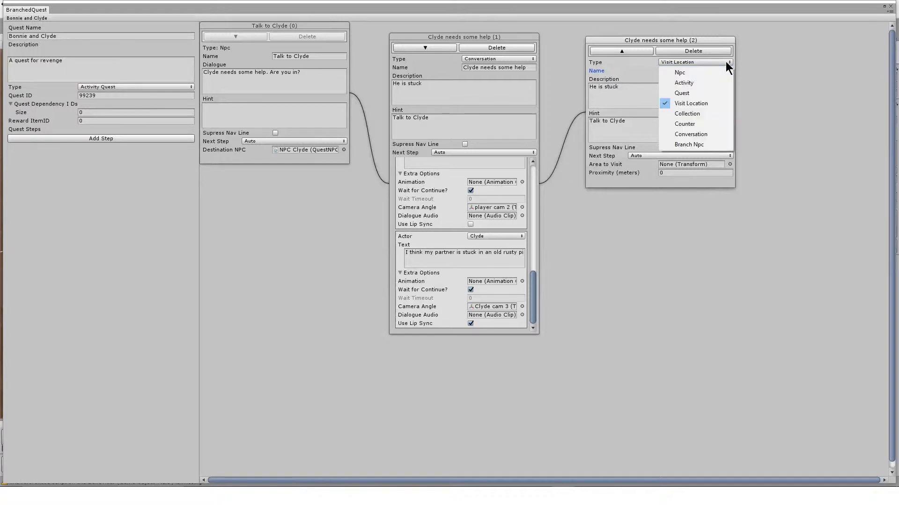
left_click(720, 103)
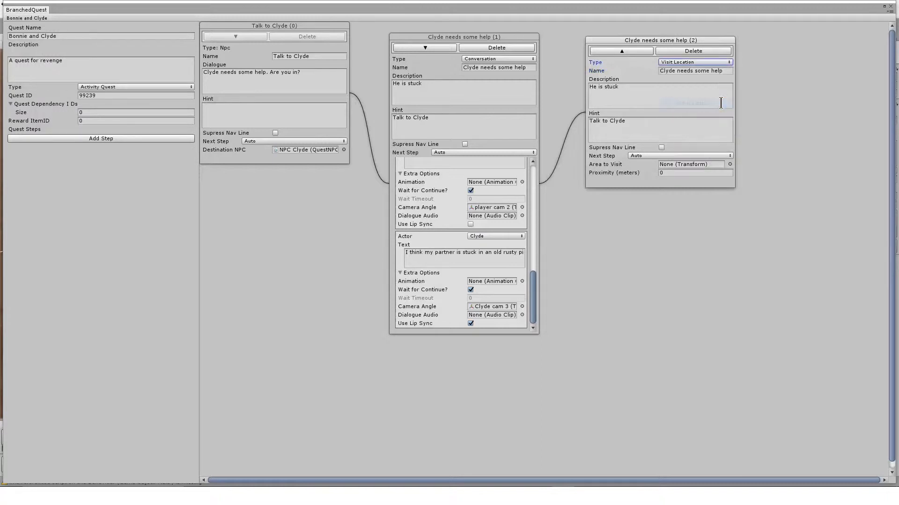
left_click(730, 72)
type("Find Bonnie")
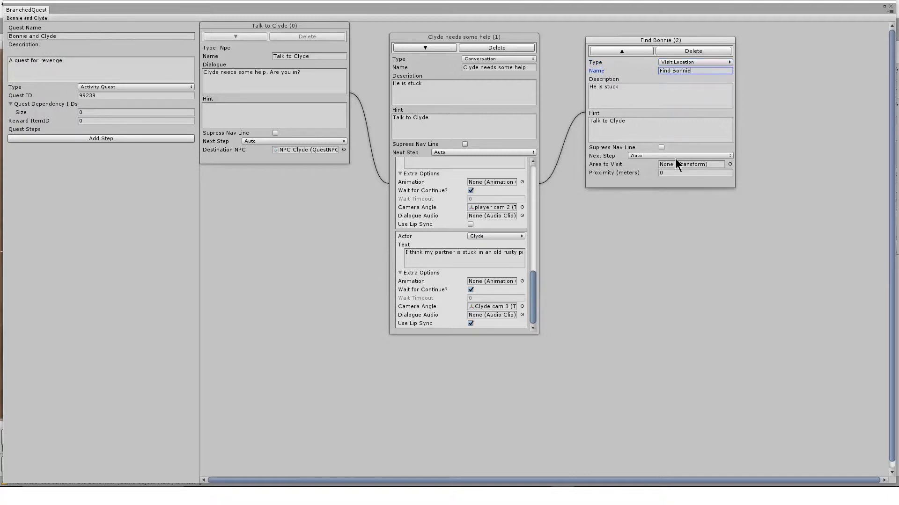
left_click(704, 165)
left_click(730, 164)
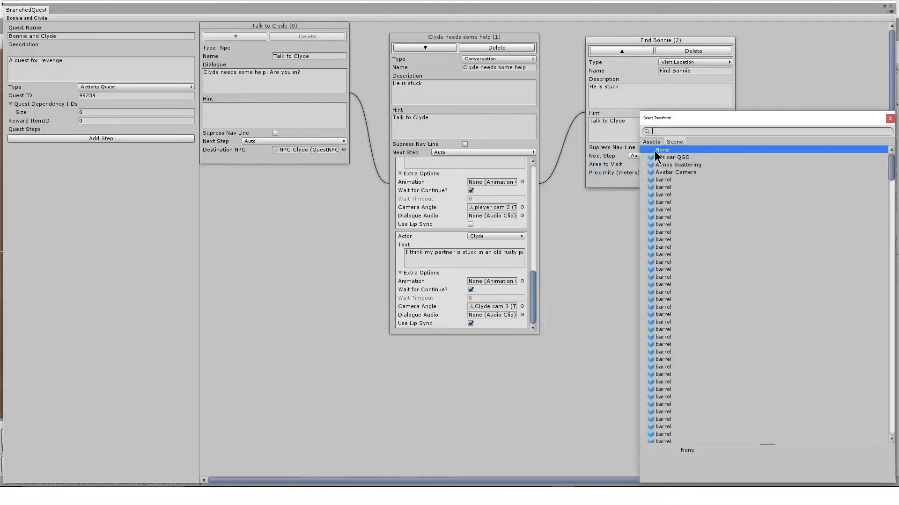
mouse_move(892, 169)
left_mouse_down()
mouse_move(887, 227)
mouse_move(889, 157)
left_mouse_up()
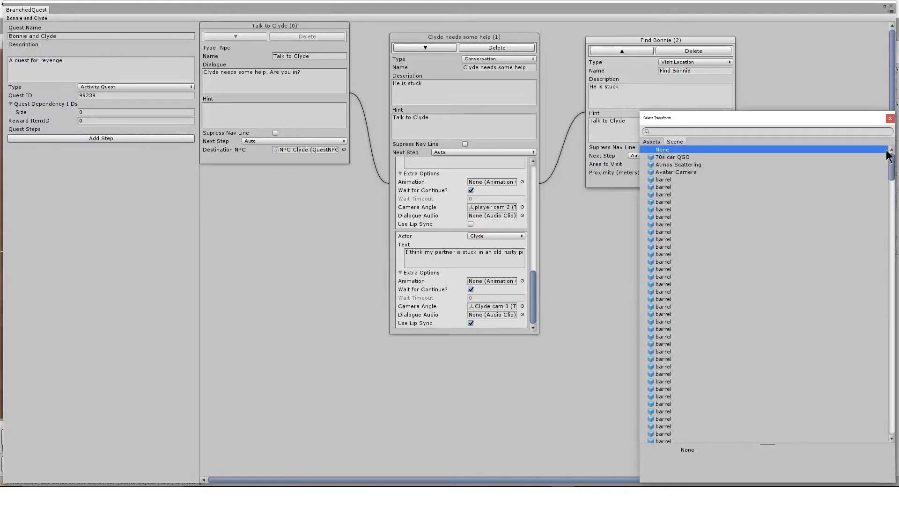
left_click(889, 119)
Leave the quest canvas and create an empty game object named "find bonnie target" near the orange barrel cluster.
left_click(891, 7)
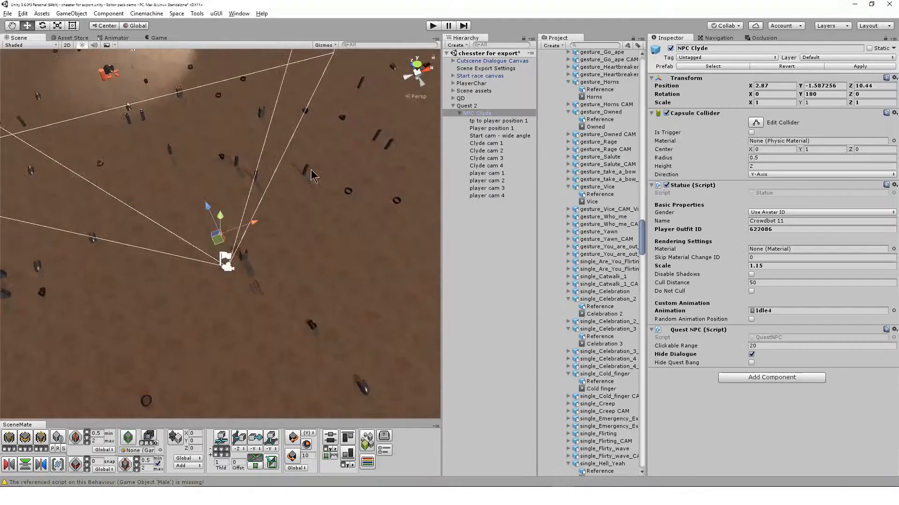
left_click(110, 85)
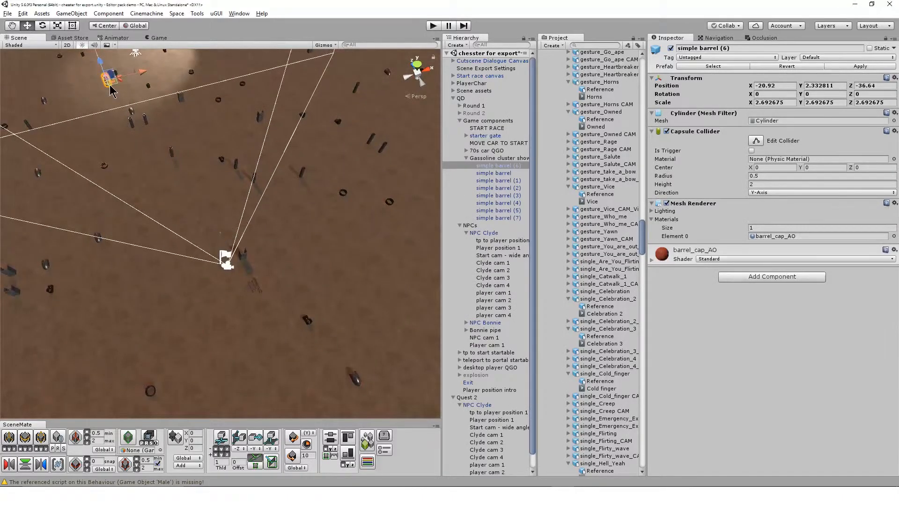
key("f")
scroll(305, 276, "down", 5)
left_click_drag(322, 314, 255, 281, "alt")
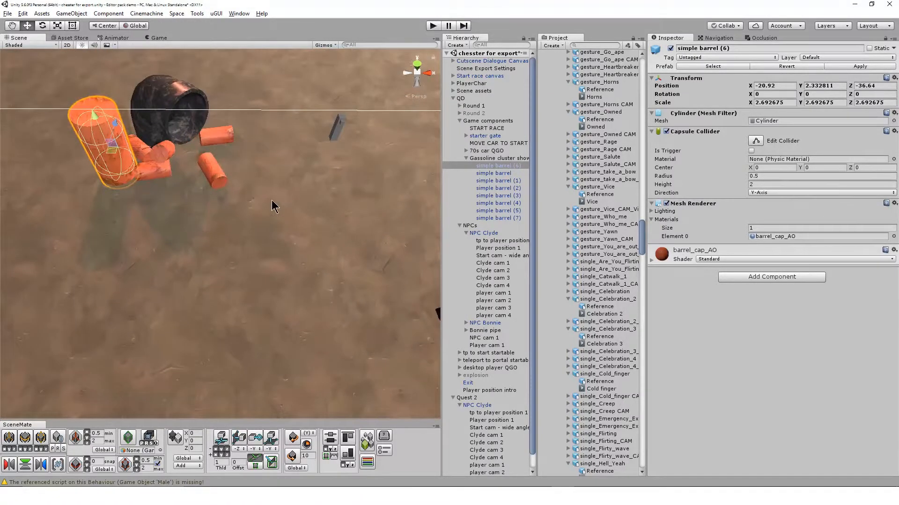
left_click(72, 14)
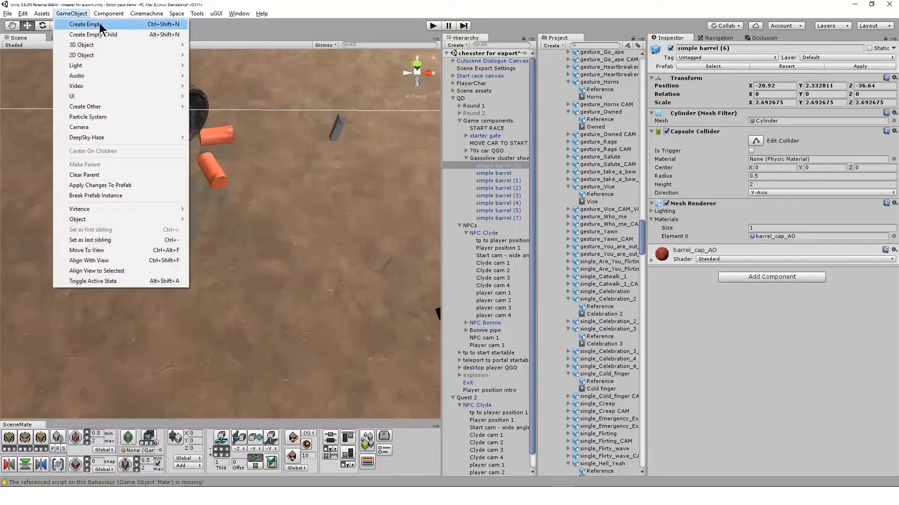
left_click(101, 28)
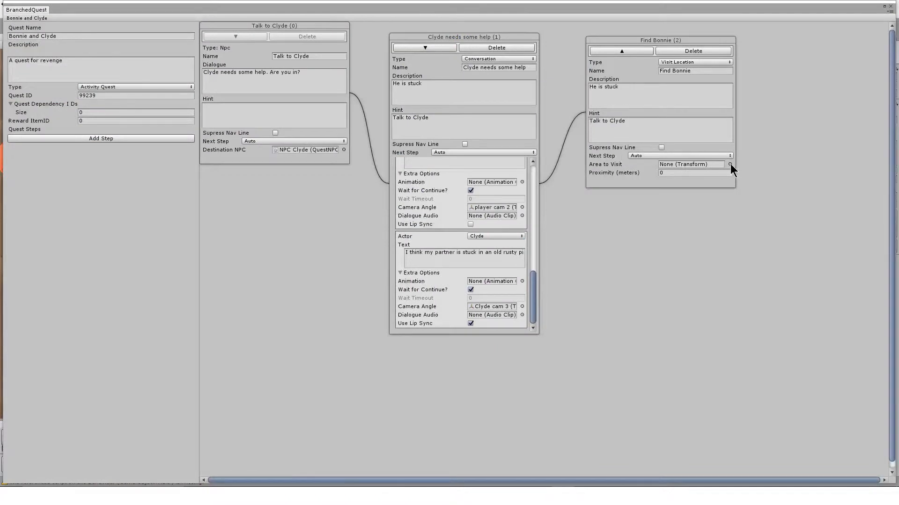
Assign find bonnie target as the Find Bonnie step's area to visit and set the proximity to 4 meters.
left_click(730, 164)
type("find")
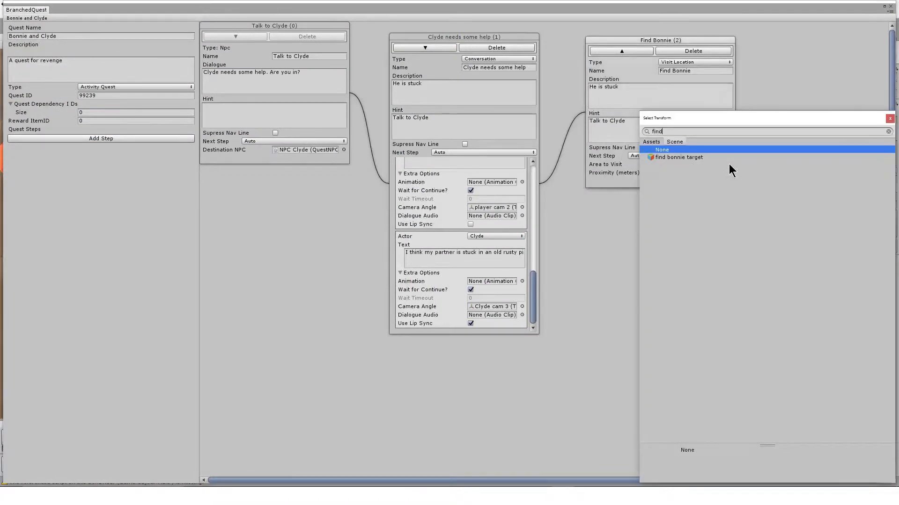
double_click(712, 158)
left_click(706, 172)
type("4")
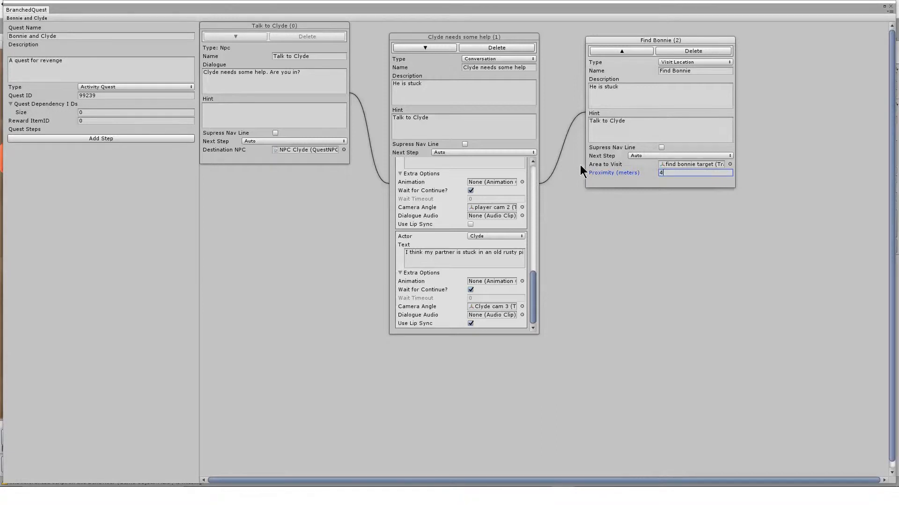
Set the Find Bonnie step's description to "Find Bonnie" and its hint to "Use WASD or arrow keys to move around".
left_click(651, 89)
type("F")
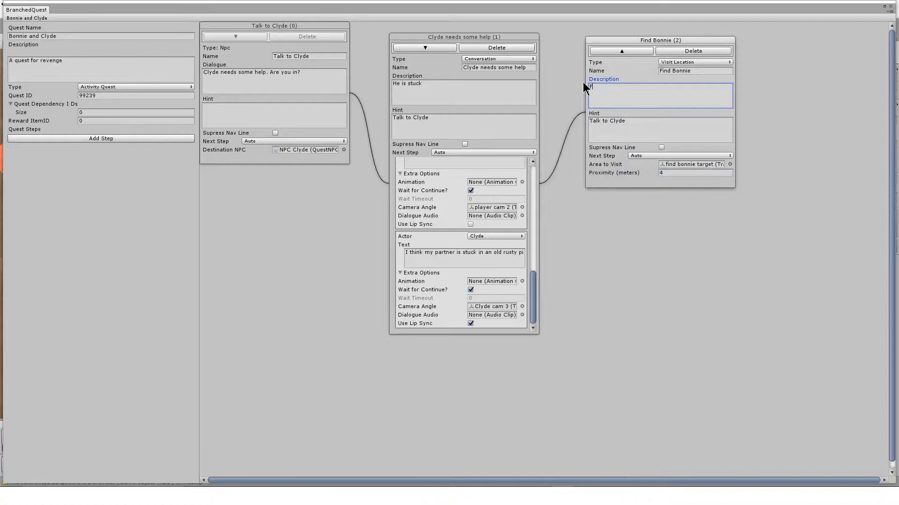
type("ind Bonnie")
left_click(686, 122)
type("Use WASD or arrow keys")
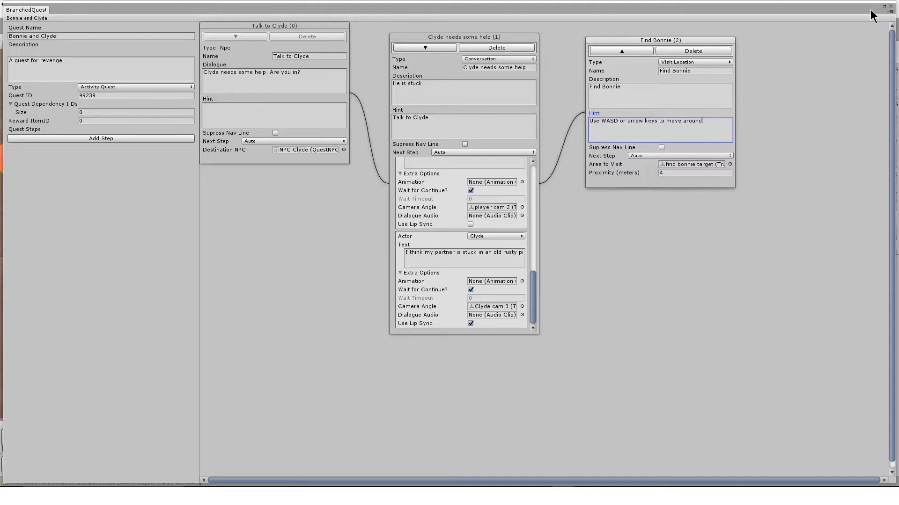
Close the quest canvas and examine where find bonnie target sits in the scene relative to the barrels and surrounding terrain.
left_click(890, 7)
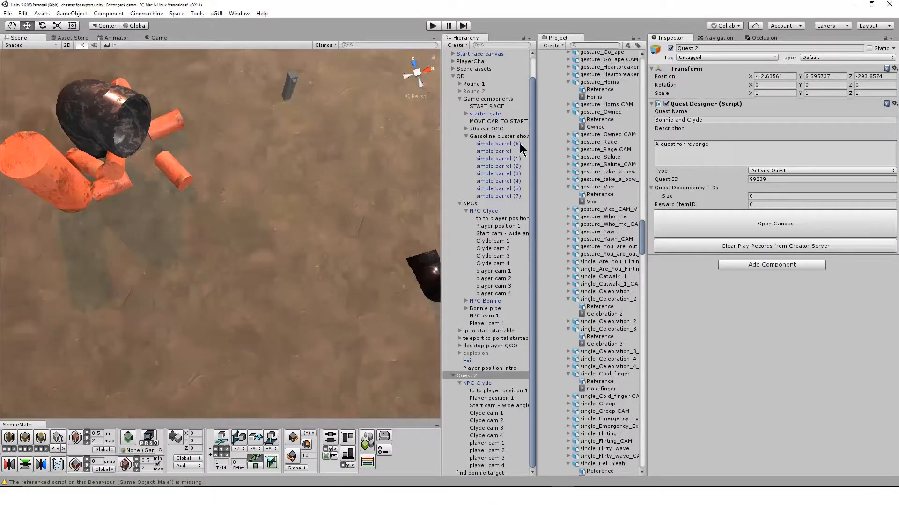
scroll(288, 217, "down", 3)
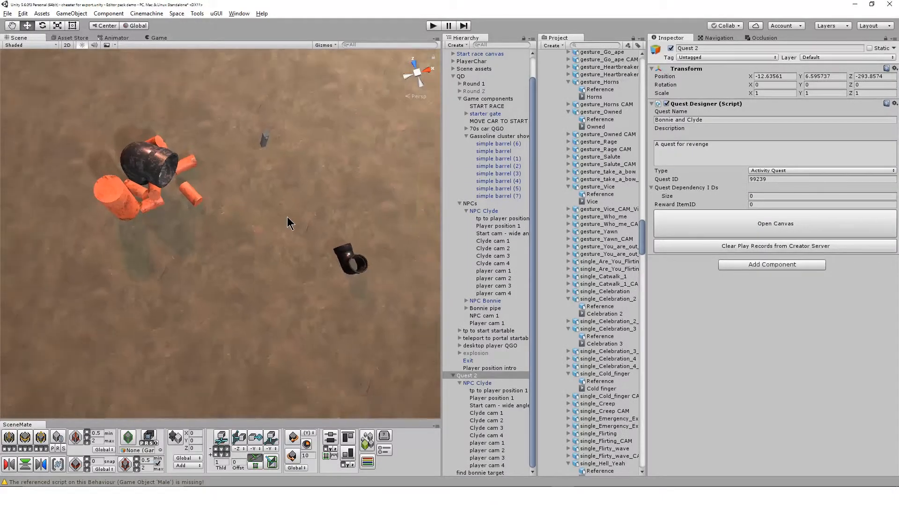
scroll(287, 217, "down", 2)
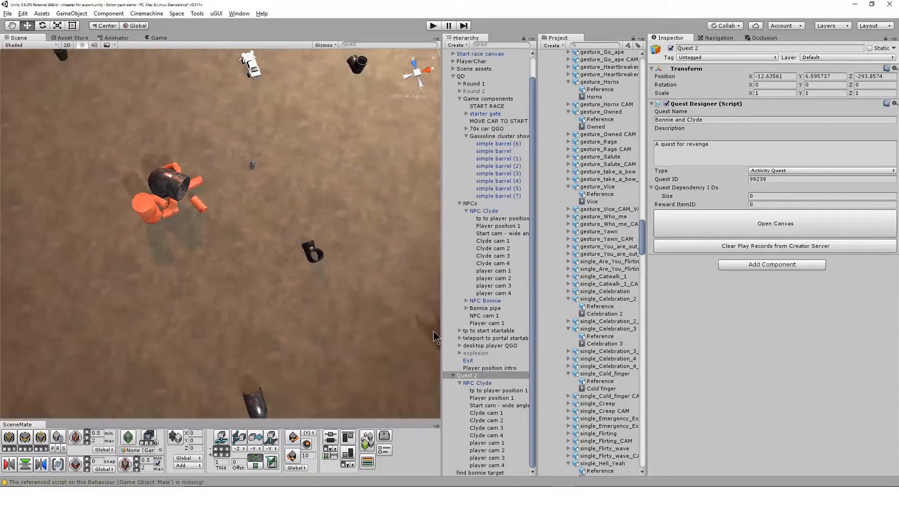
left_click_drag(311, 330, 399, 308, "alt")
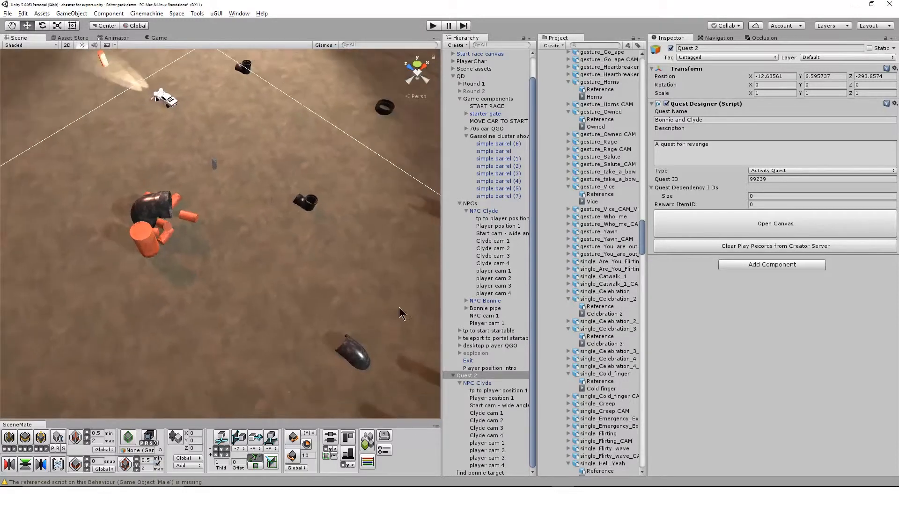
left_click(495, 473)
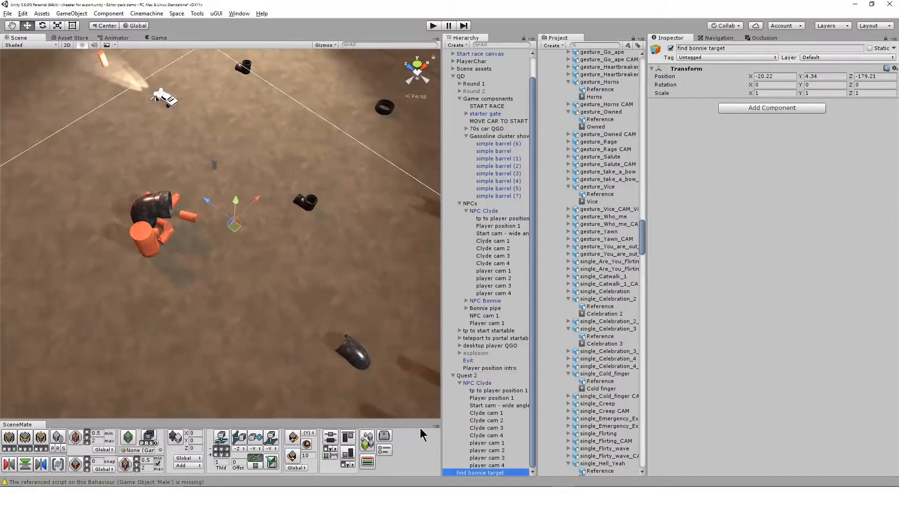
scroll(316, 324, "down", 3)
left_click_drag(329, 332, 234, 265, "alt")
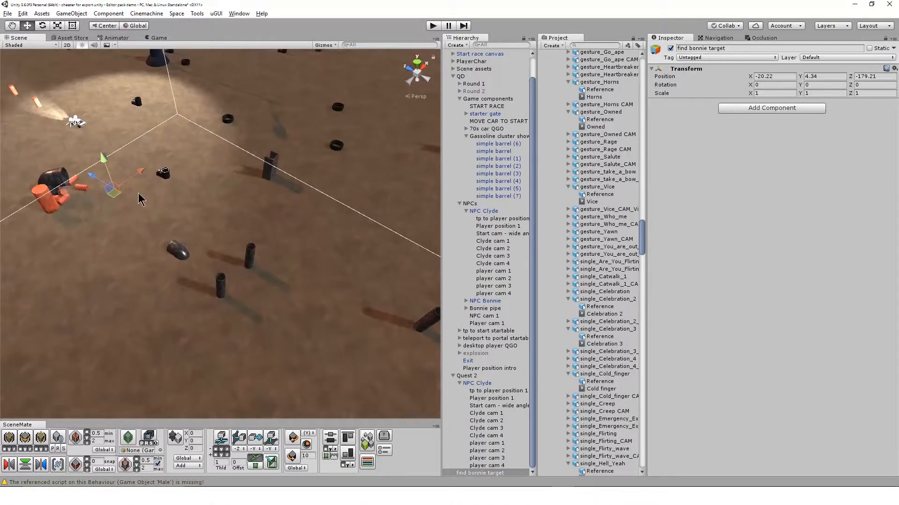
scroll(138, 197, "down", 4)
scroll(139, 199, "down", 3)
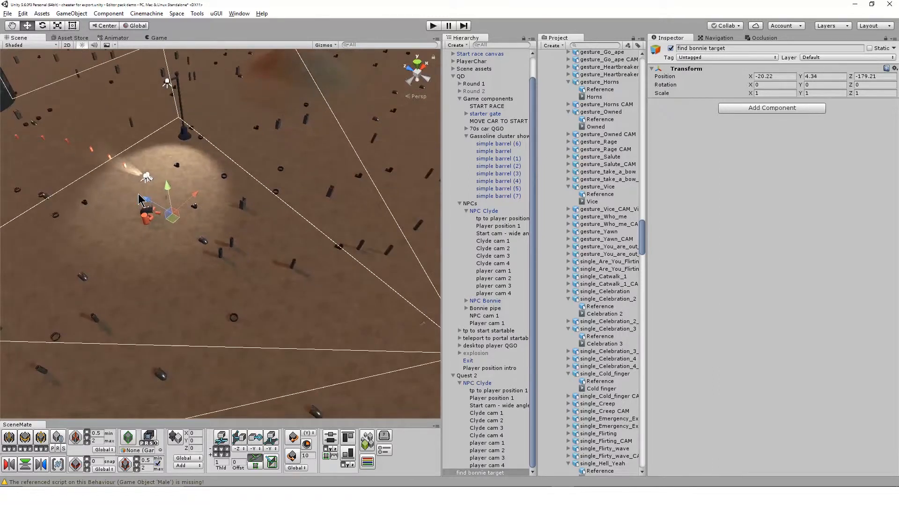
scroll(139, 199, "down", 4)
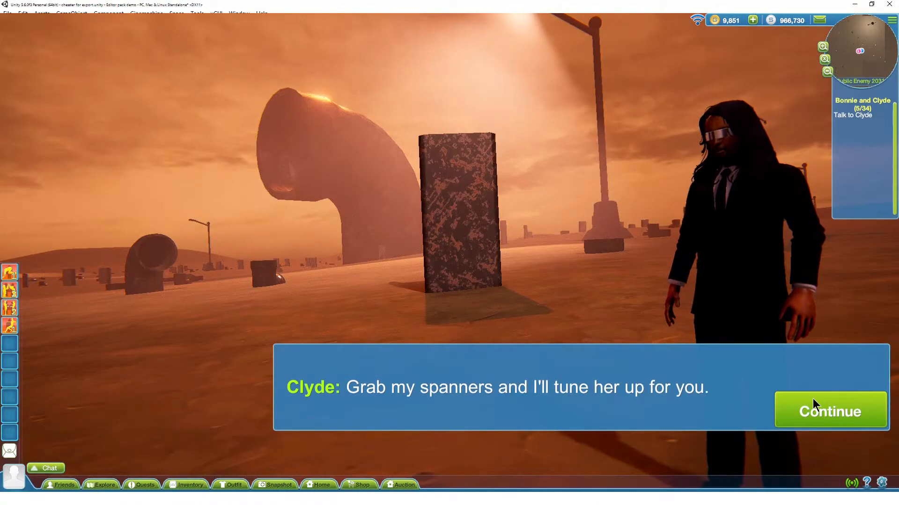
Continue through Clyde's dialogue about the spanners in the running game and move the player character.
left_click(813, 400)
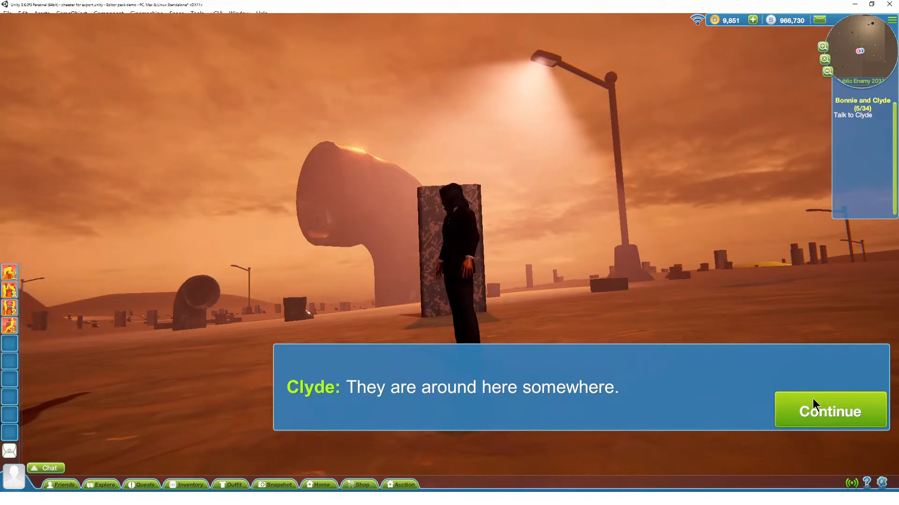
left_click(813, 399)
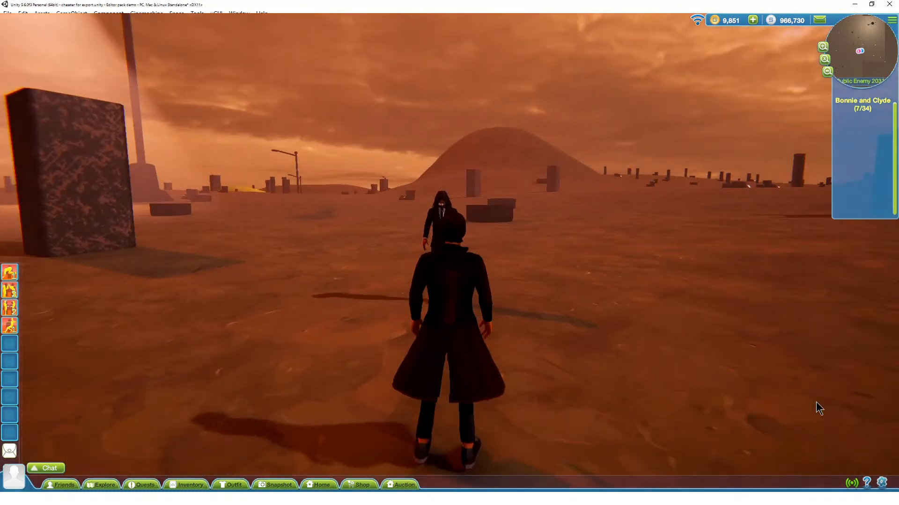
key("d")
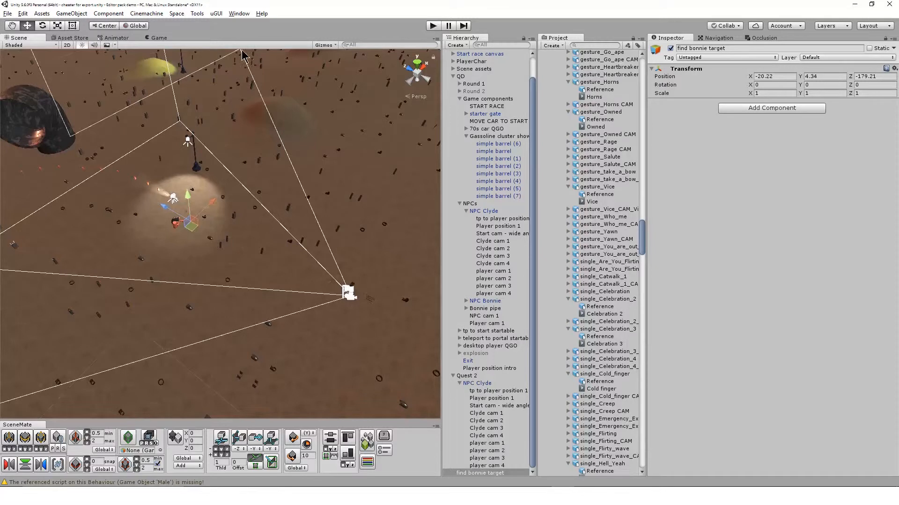
Open the Navigation window to show the scene's navigation mesh and bake settings.
left_click(239, 14)
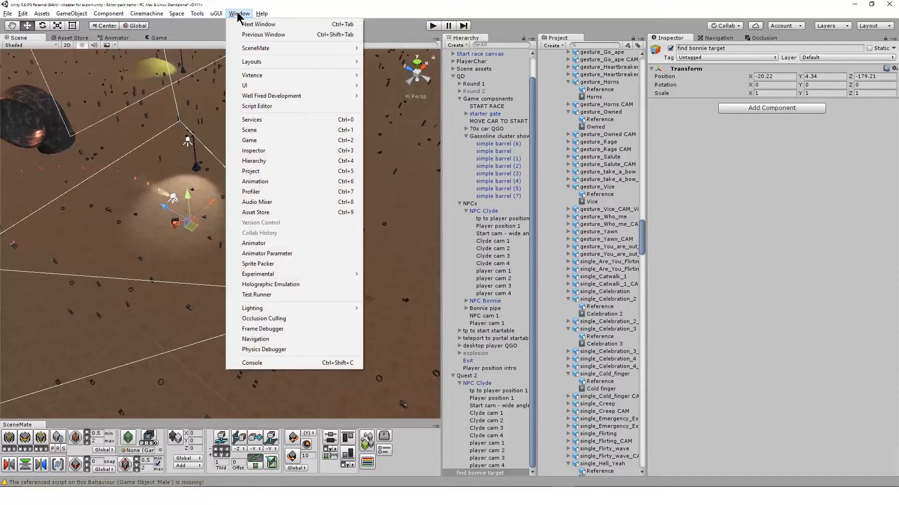
left_click(255, 340)
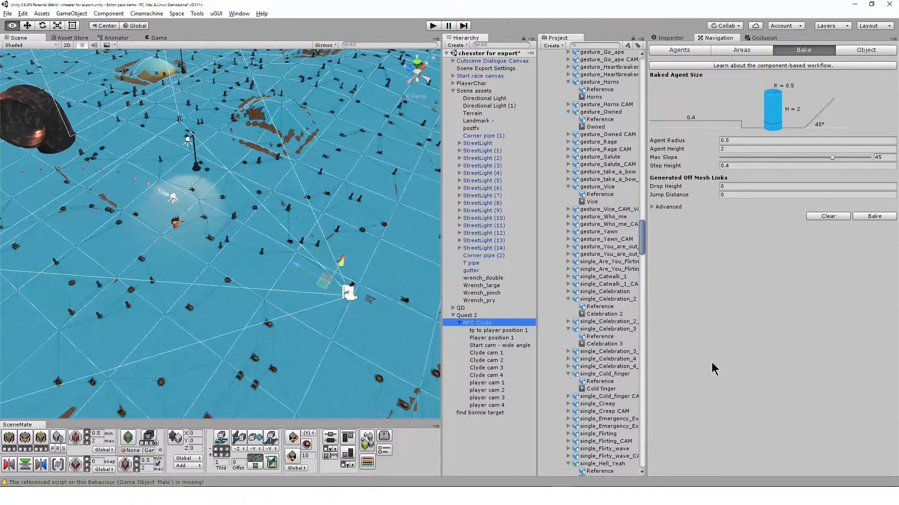
Examine how the navigation mesh covers the ground around NPC Clyde, the wrenches and the nearby street lights.
scroll(375, 358, "up", 10)
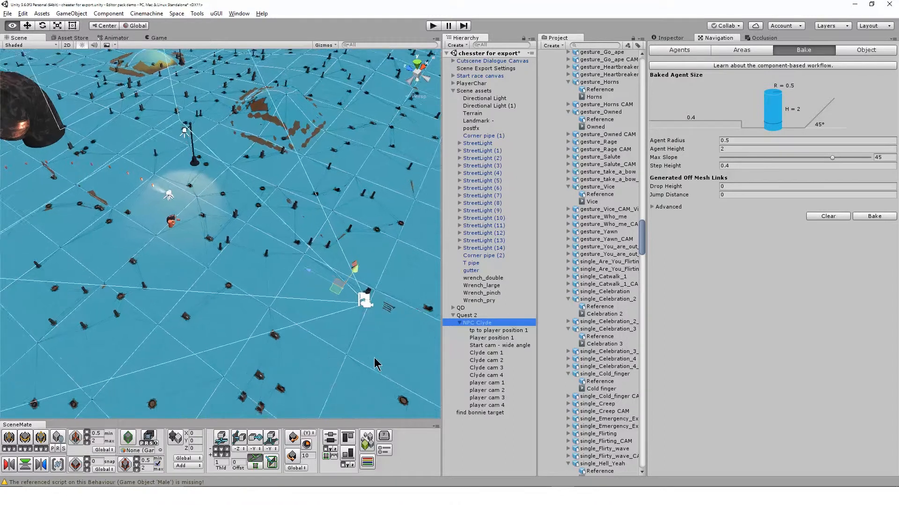
middle_click_drag(374, 358, 290, 267)
left_click_drag(318, 315, 224, 274, "alt")
middle_click_drag(224, 274, 248, 317)
left_click_drag(252, 338, 198, 310, "alt")
middle_click_drag(198, 230, 209, 239)
left_click_drag(249, 252, 145, 227, "alt")
scroll(159, 171, "down", 7)
scroll(159, 171, "down", 5)
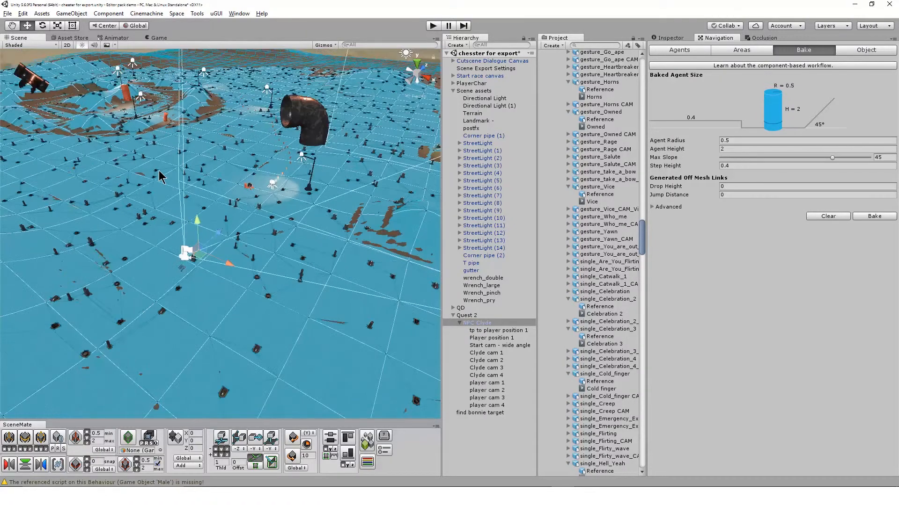
left_click_drag(156, 203, 220, 252, "alt")
scroll(216, 253, "up", 10)
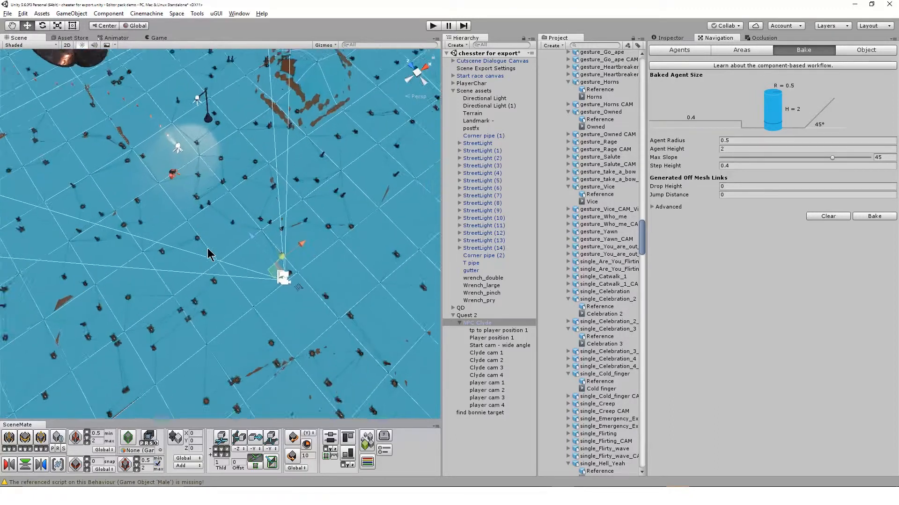
left_click_drag(207, 248, 234, 220, "alt")
Inspect the Terrain object's properties to check its Static setting.
left_click(661, 39)
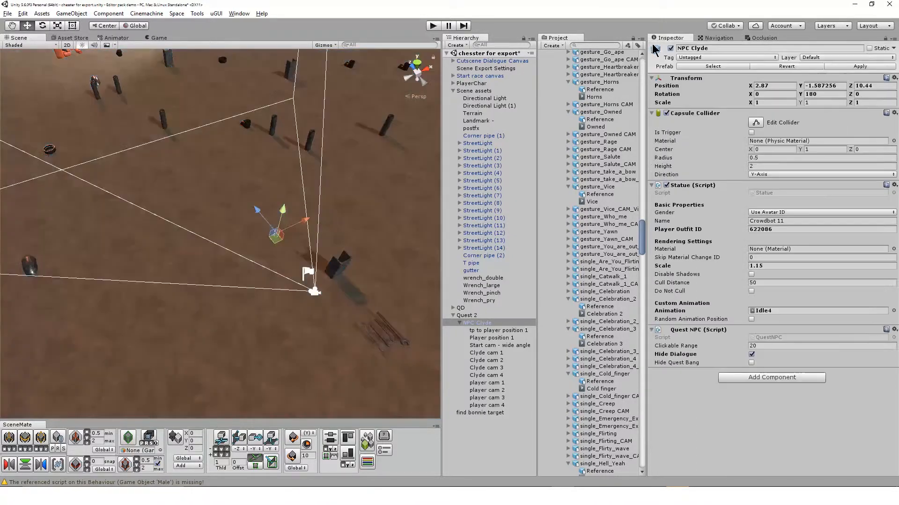
left_click(489, 115)
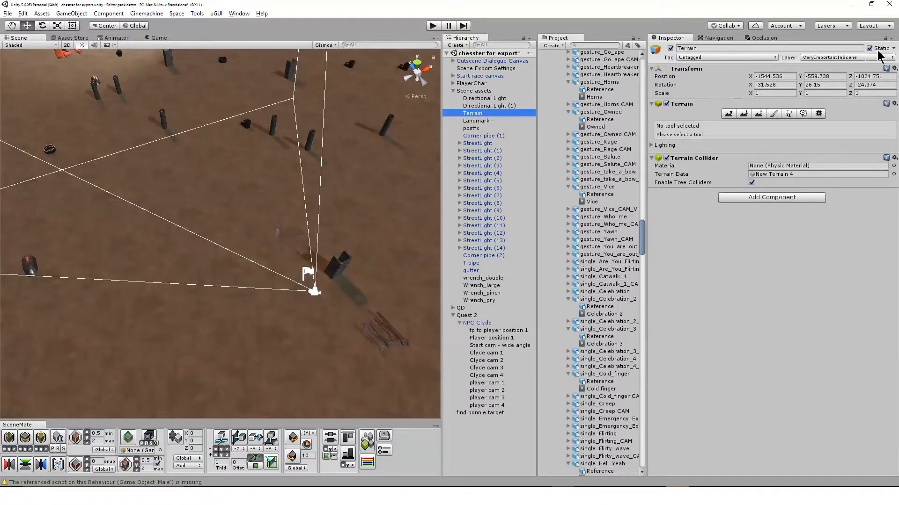
Try a steeper Max Slope in the navigation bake settings and undo the change.
left_click(721, 38)
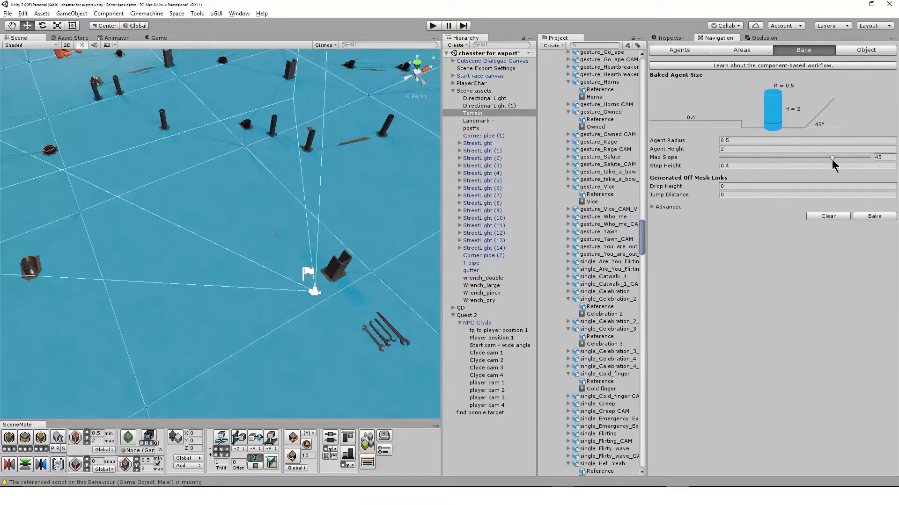
mouse_move(833, 163)
left_mouse_down()
mouse_move(777, 166)
mouse_move(863, 166)
mouse_move(803, 166)
mouse_move(845, 167)
left_mouse_up()
key("ctrl+z")
Examine the navigation mesh across the wider terrain, including the gaps around the craters and rough ground.
scroll(260, 171, "up", 8)
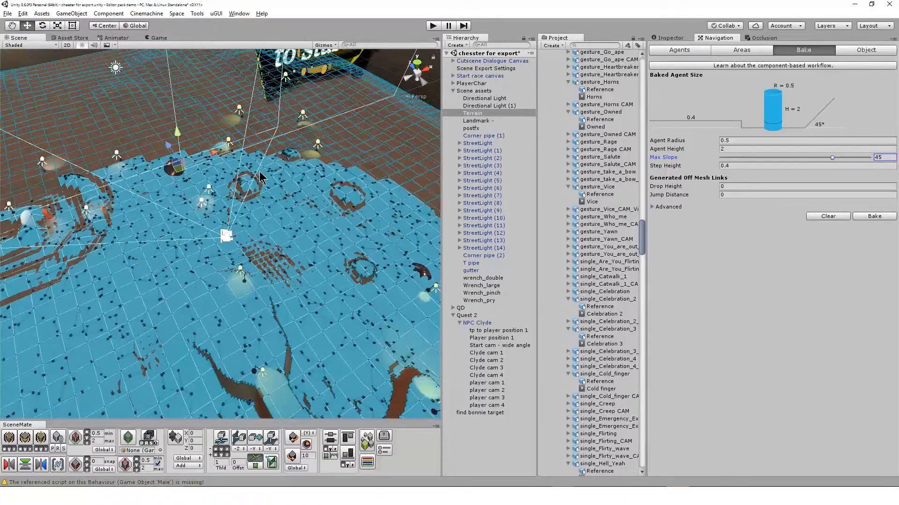
scroll(259, 171, "up", 3)
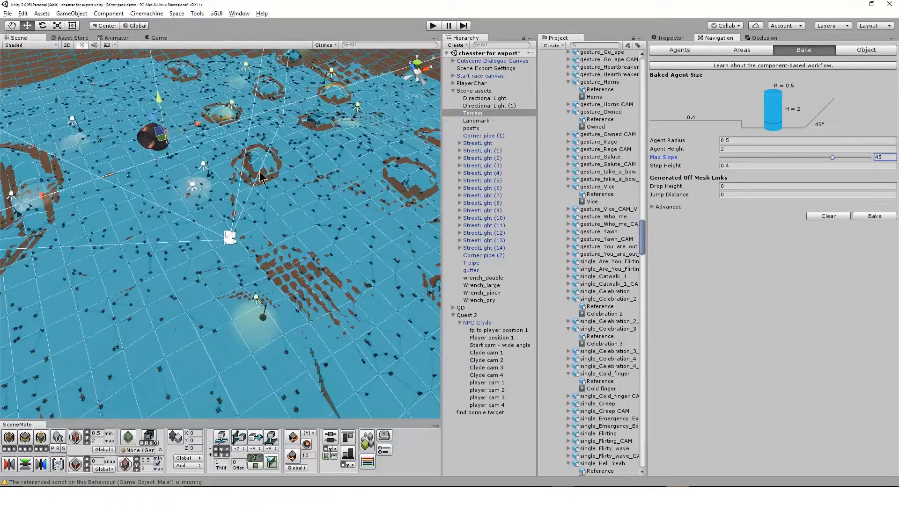
scroll(260, 171, "up", 3)
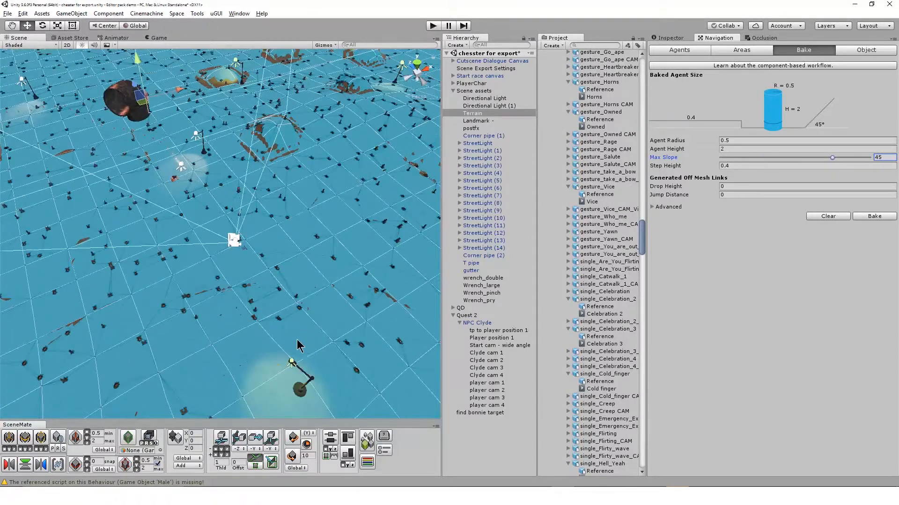
left_click_drag(237, 353, 299, 238, "alt")
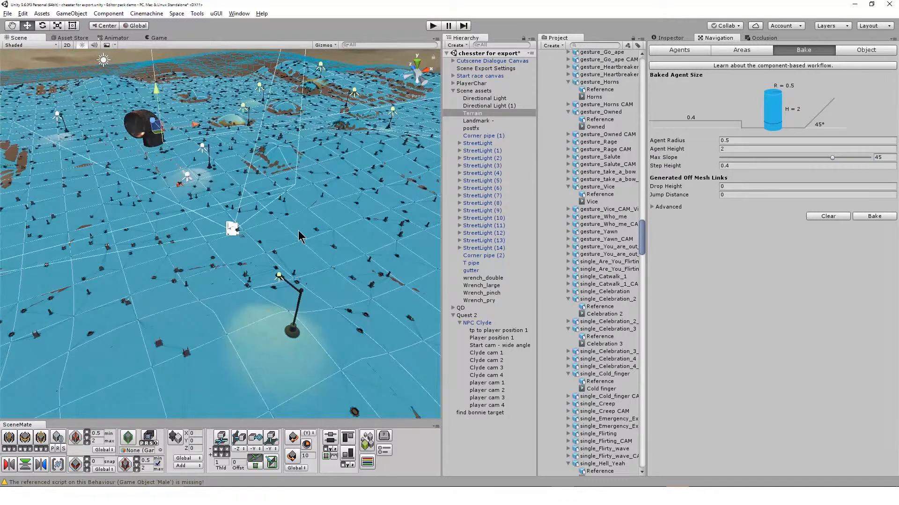
Turn off Navigation Static for the Terrain, turn it back on, and review the navigation mesh.
left_click(671, 39)
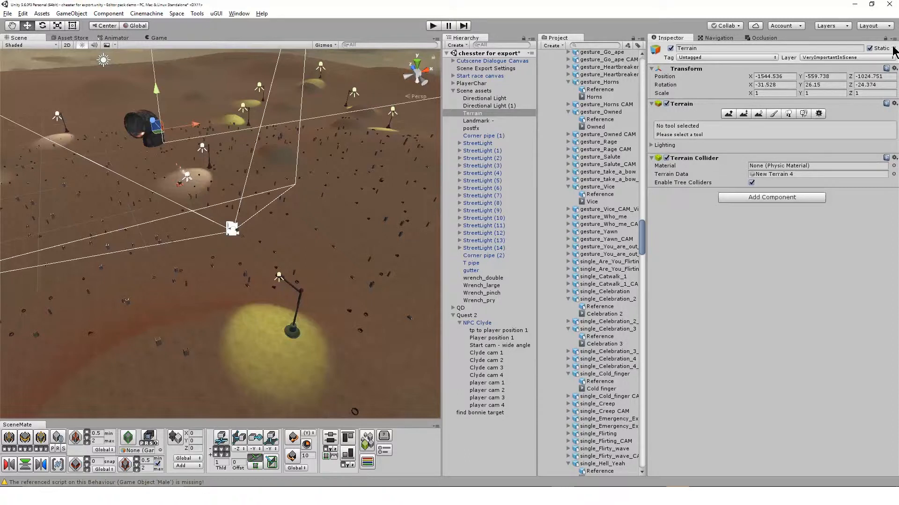
left_click(894, 48)
left_click(842, 110)
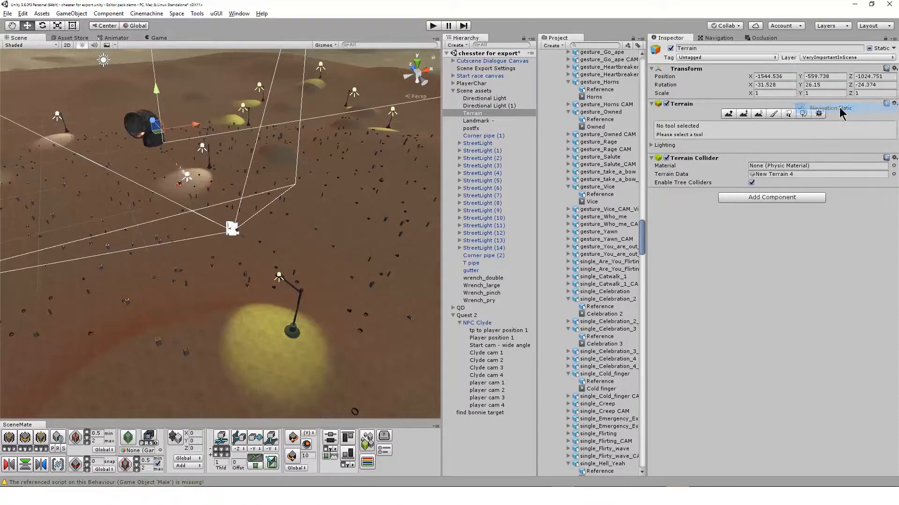
left_click(894, 49)
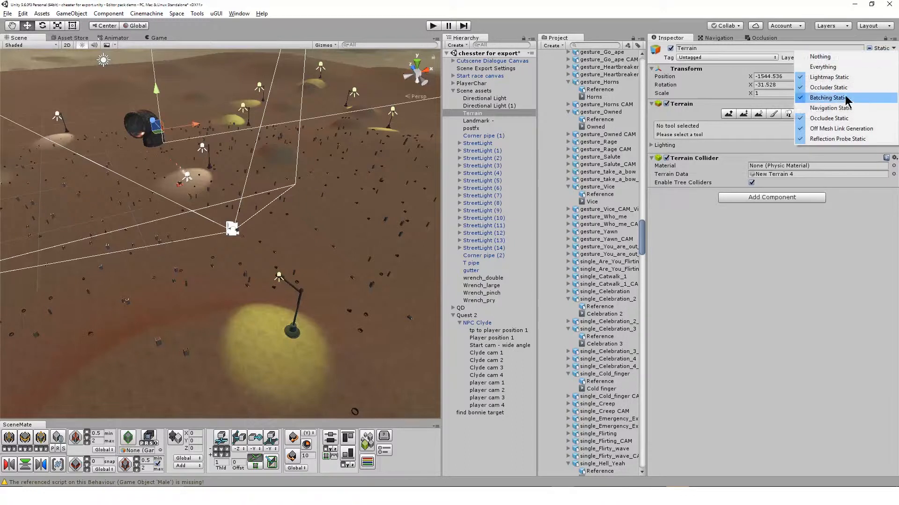
left_click(844, 111)
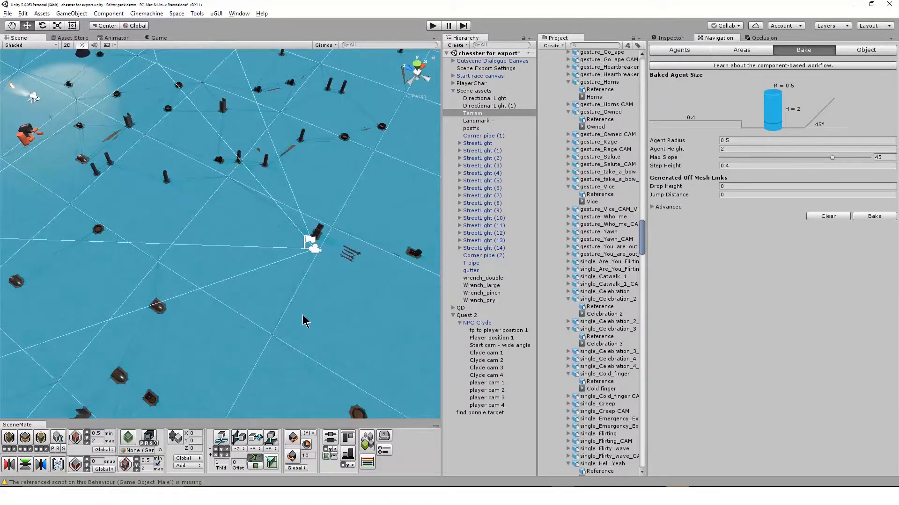
left_click_drag(327, 321, 274, 303, "alt")
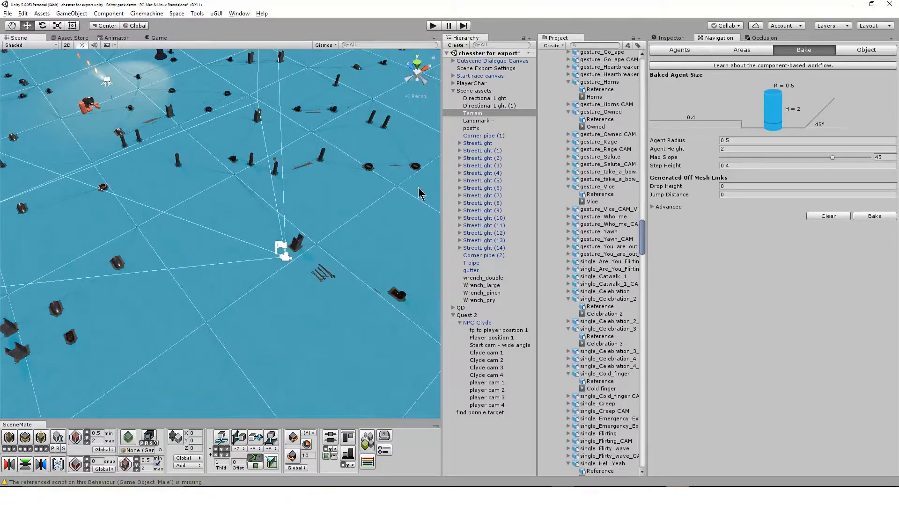
Open Quest 2's quest canvas and enable Supress Nav Line for the Talk to Clyde and Clyde needs some help steps.
left_click(477, 316)
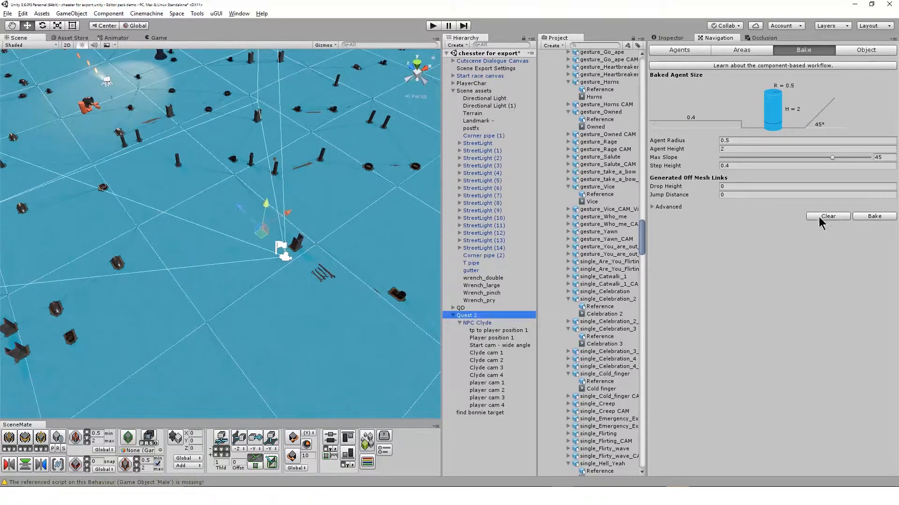
left_click(671, 38)
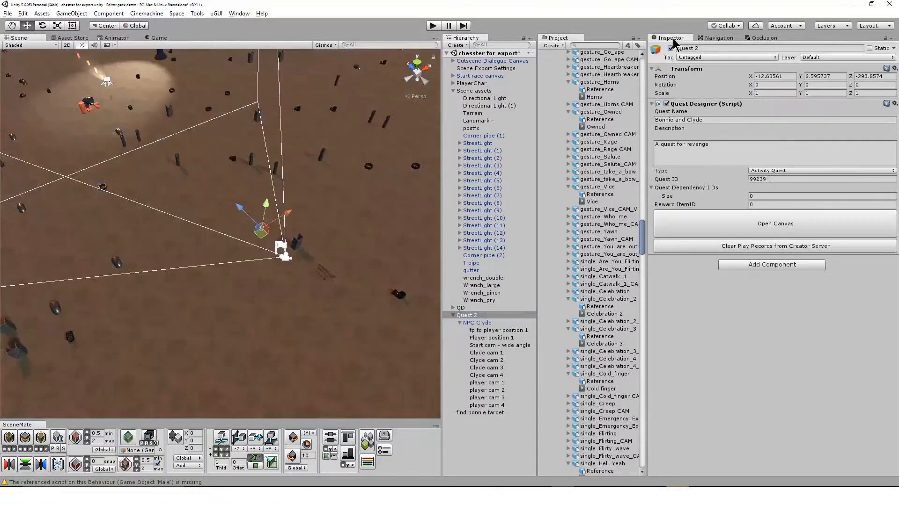
left_click(773, 231)
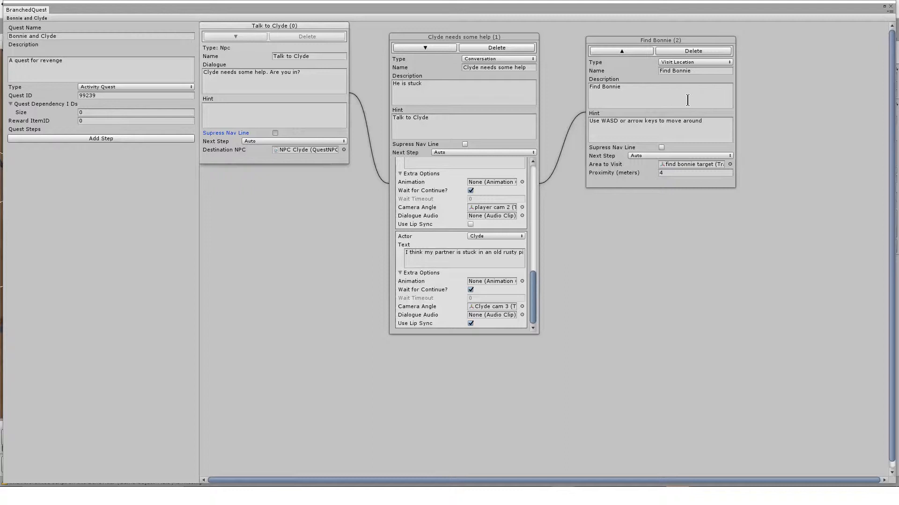
left_click(276, 133)
left_click(464, 144)
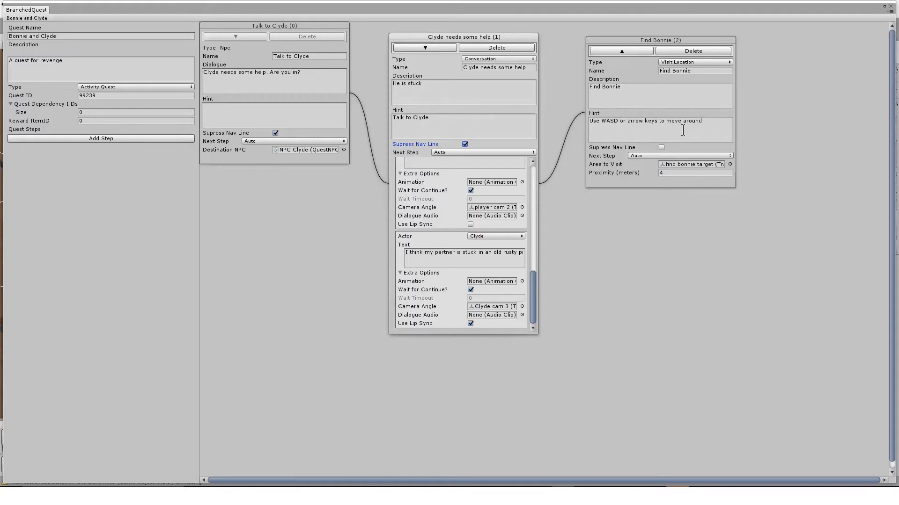
Add a quest step, place it beside the Find Bonnie visit step, and set its type to Collection.
left_click(131, 140)
left_click_drag(679, 38, 834, 36)
left_click(829, 57)
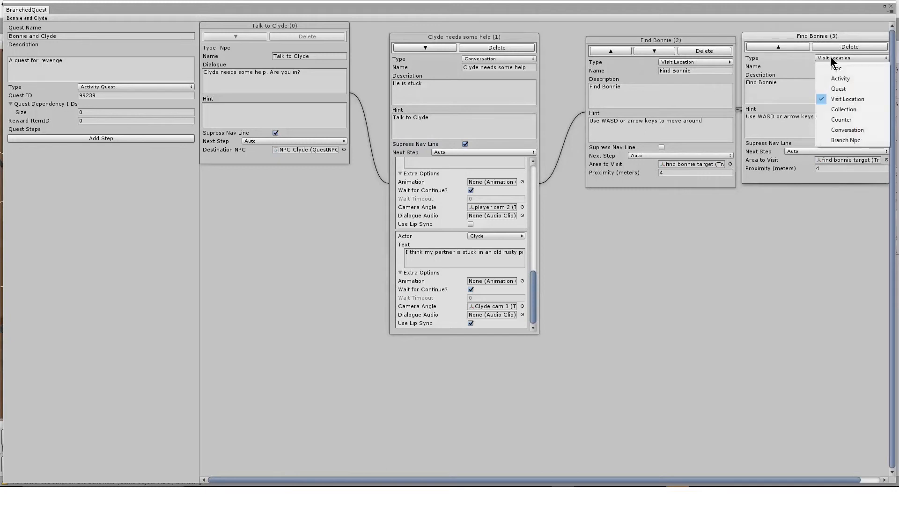
left_click(847, 108)
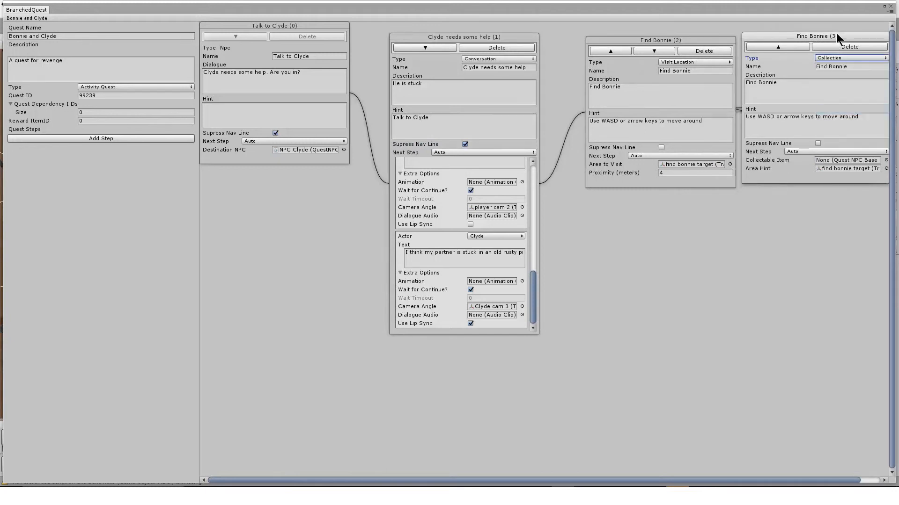